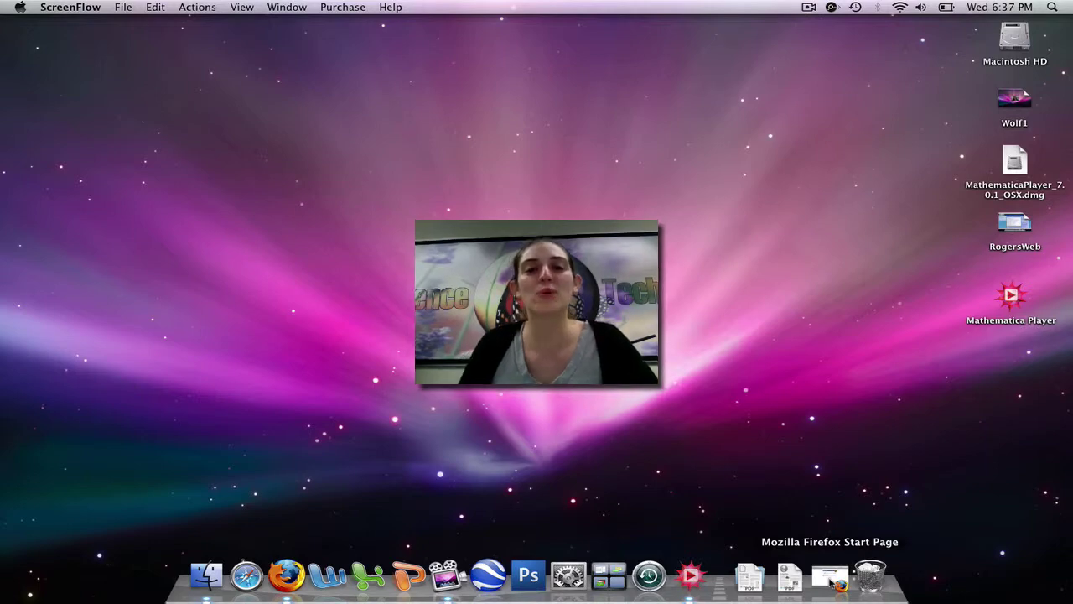
click(831, 578)
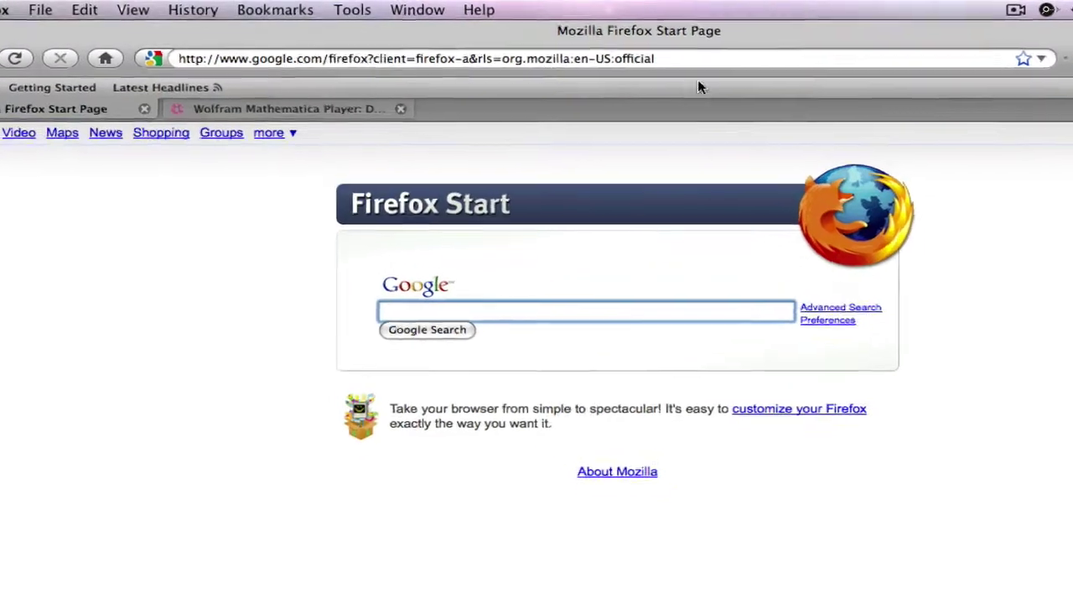
click(681, 59)
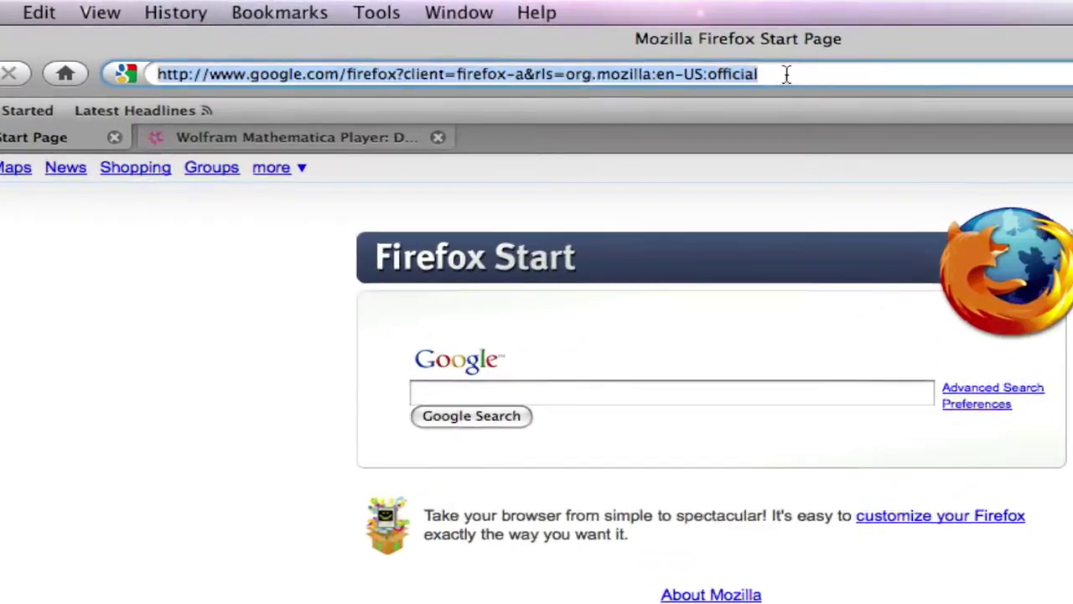
text(ww)
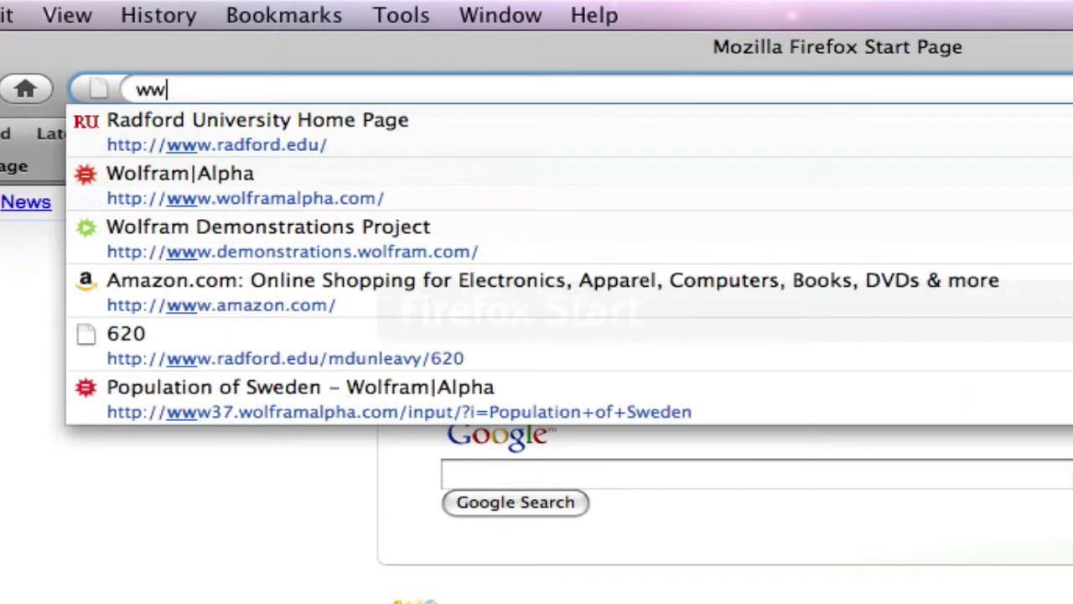
text(w.demonst)
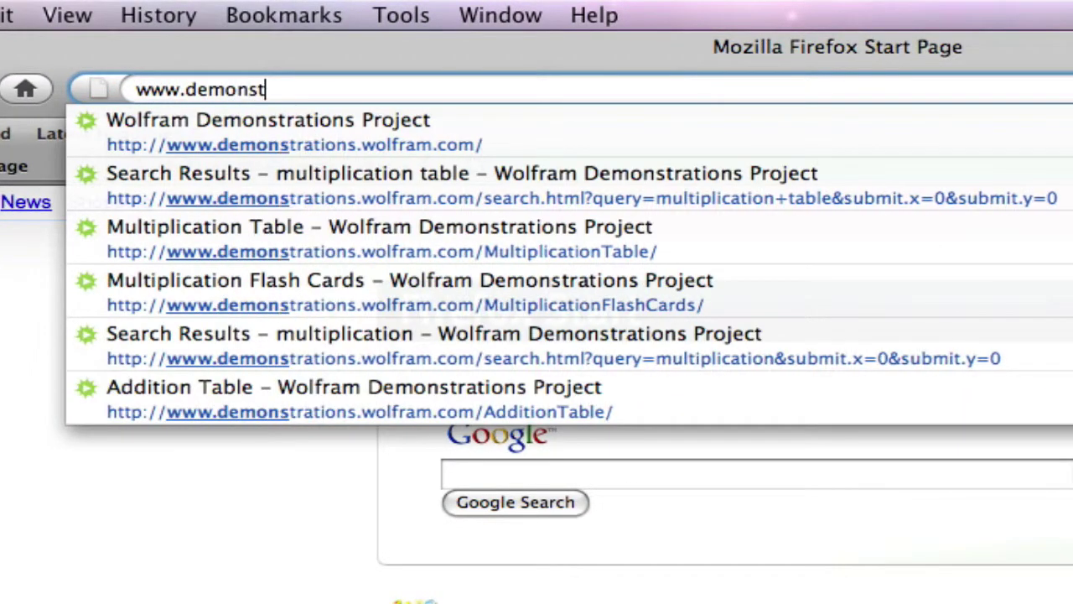
text(rations.w)
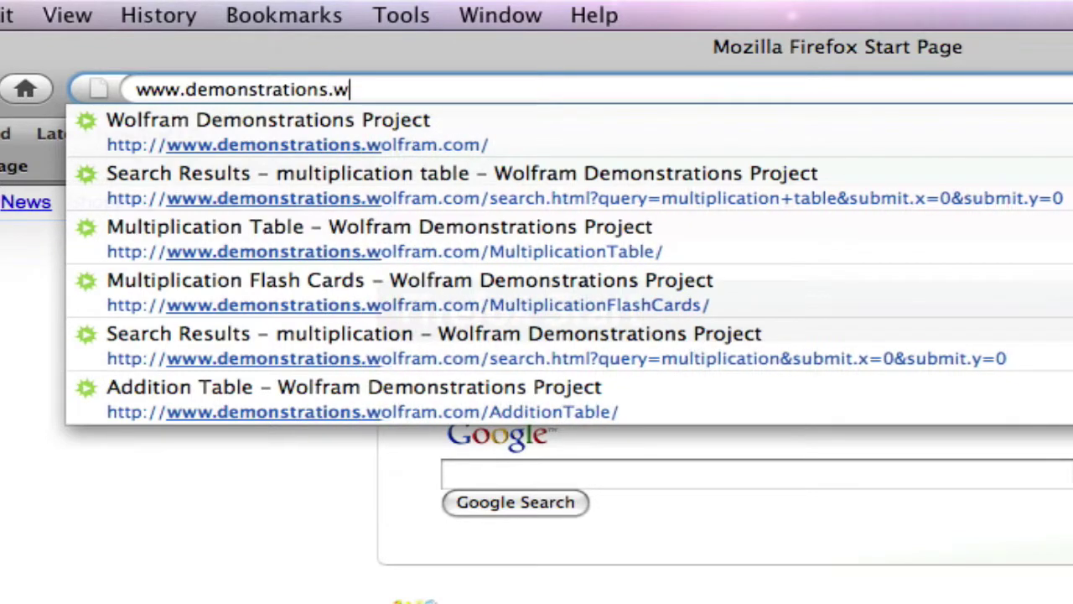
text(olfram.com)
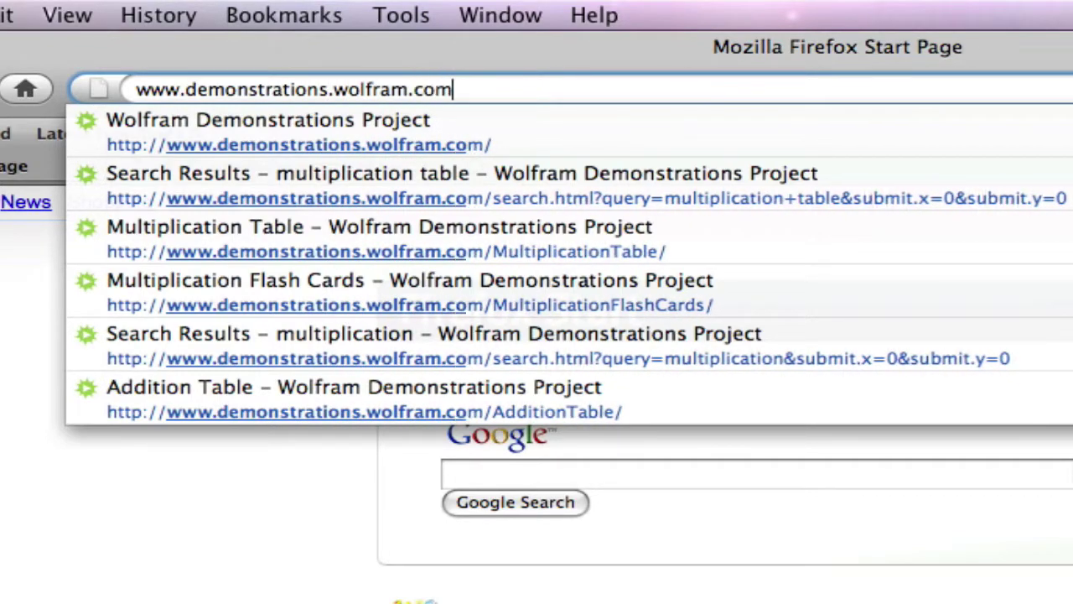
key(Return)
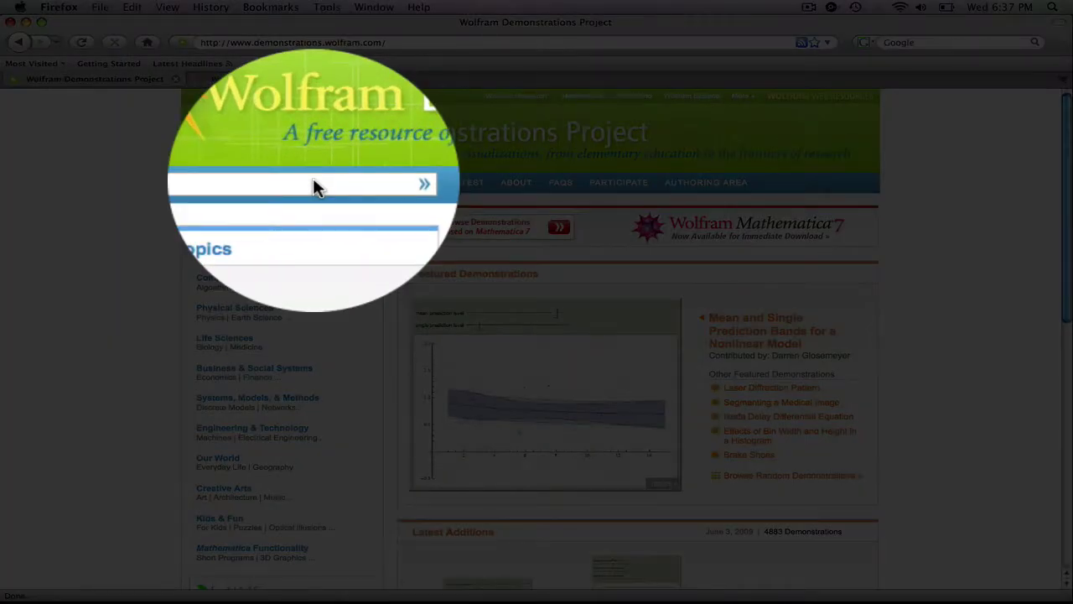
- Search the site for 'addition tables' and scroll through the 16 matching demonstrations
click(313, 182)
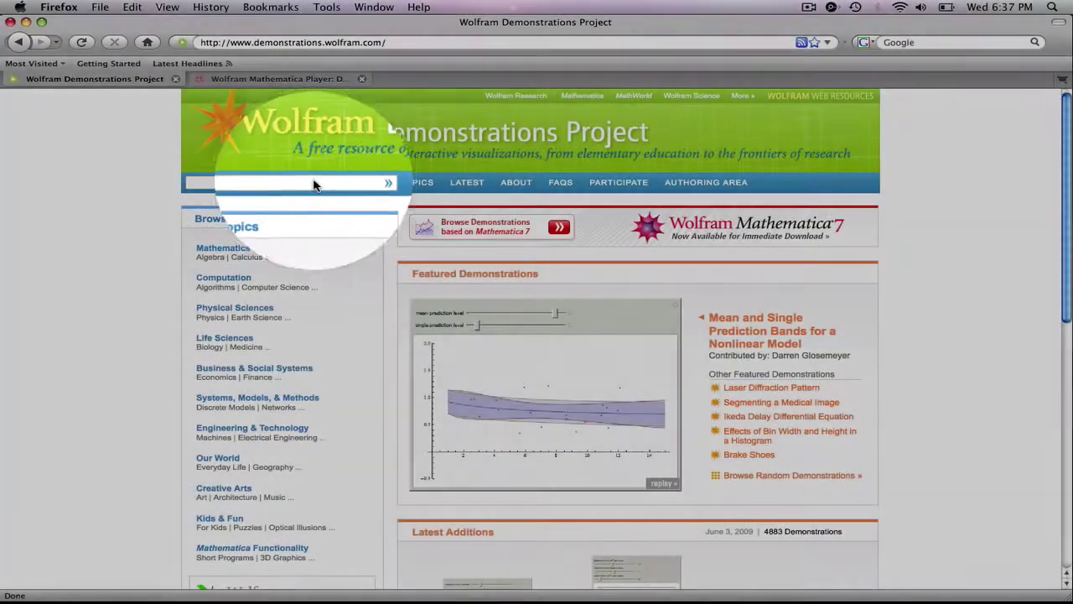
text(mul)
key(BackSpace)
key(BackSpace)
key(BackSpace)
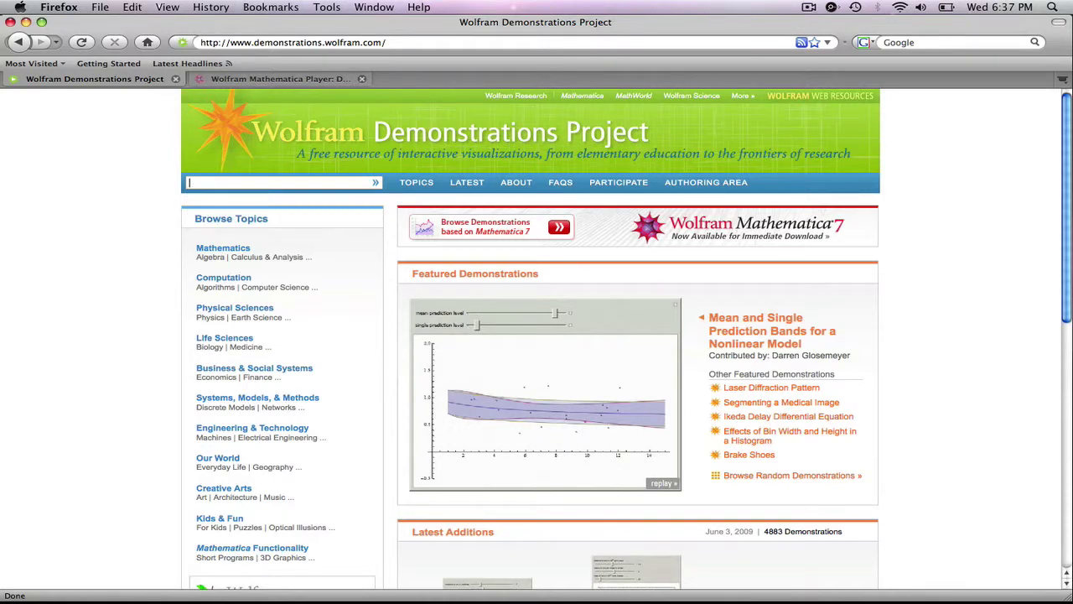
text(addition tables)
key(Return)
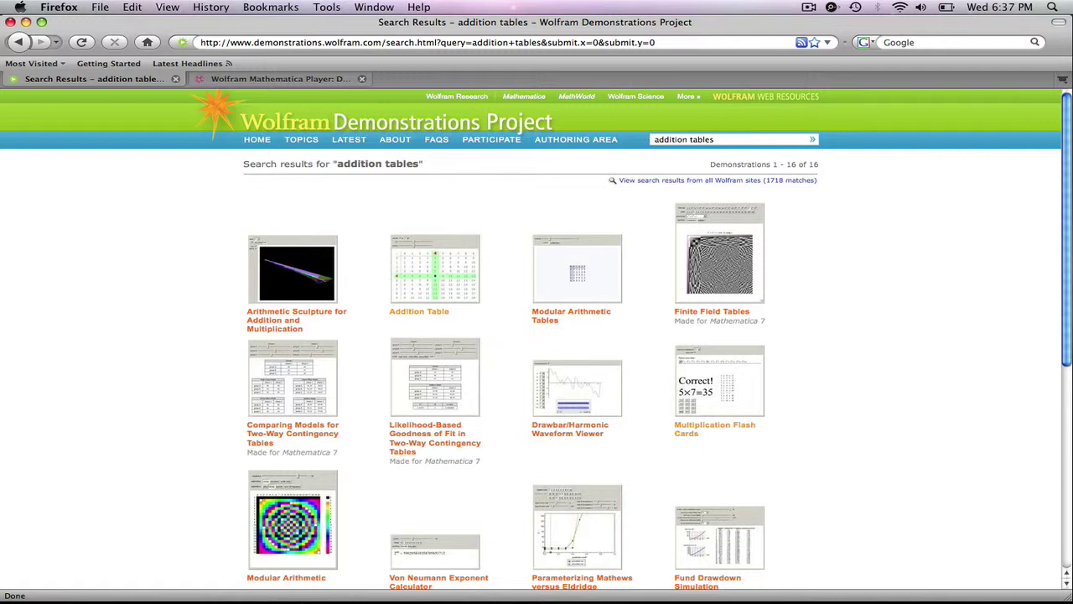
scroll(310, 218, down, 2)
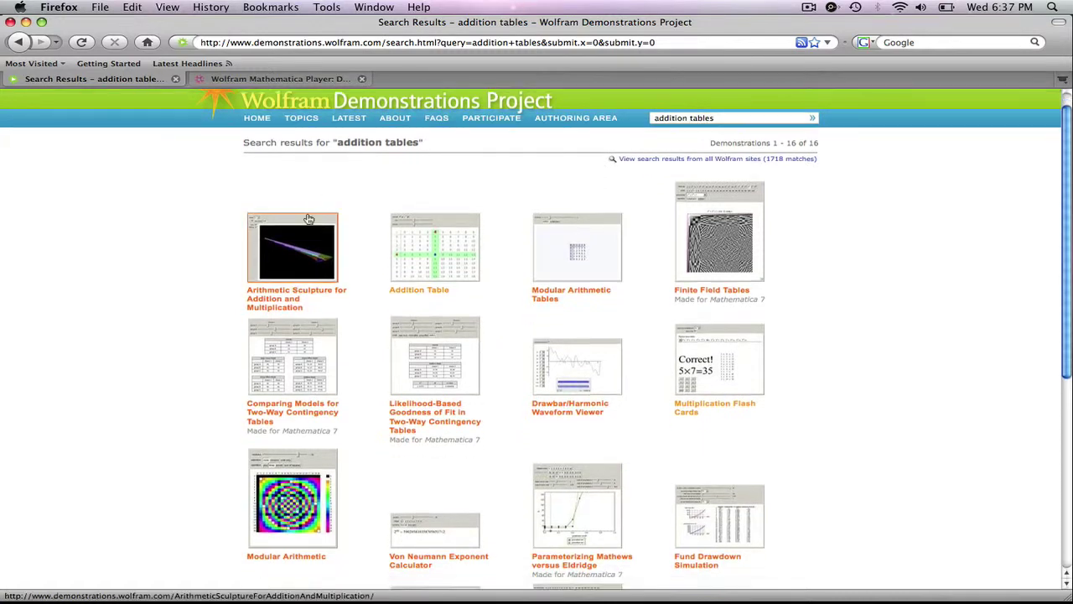
scroll(310, 218, down, 1)
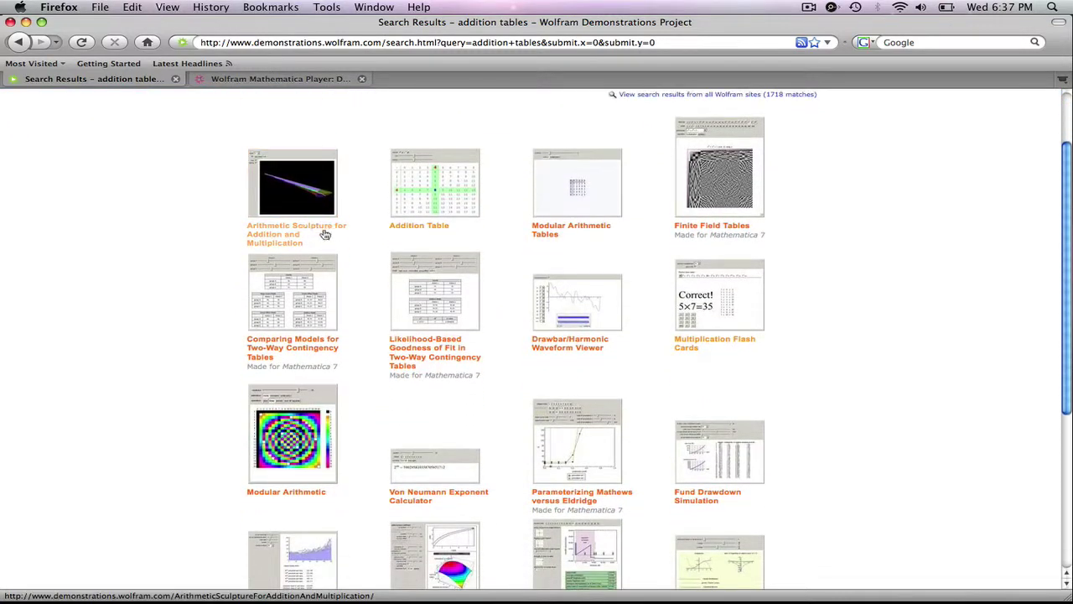
- Open the Addition Table demonstration and launch its web preview
click(437, 201)
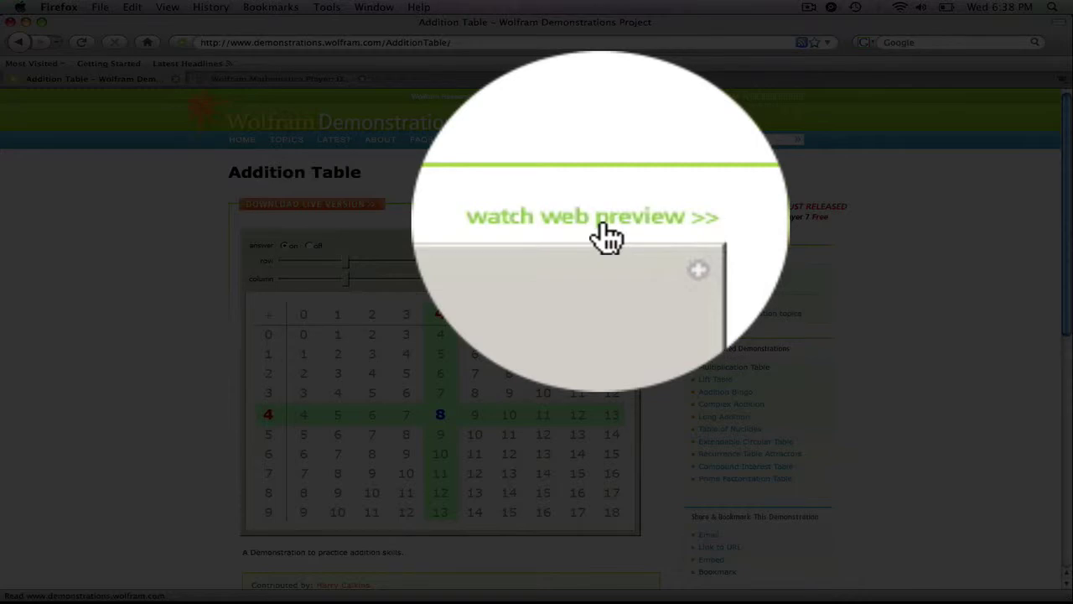
click(601, 227)
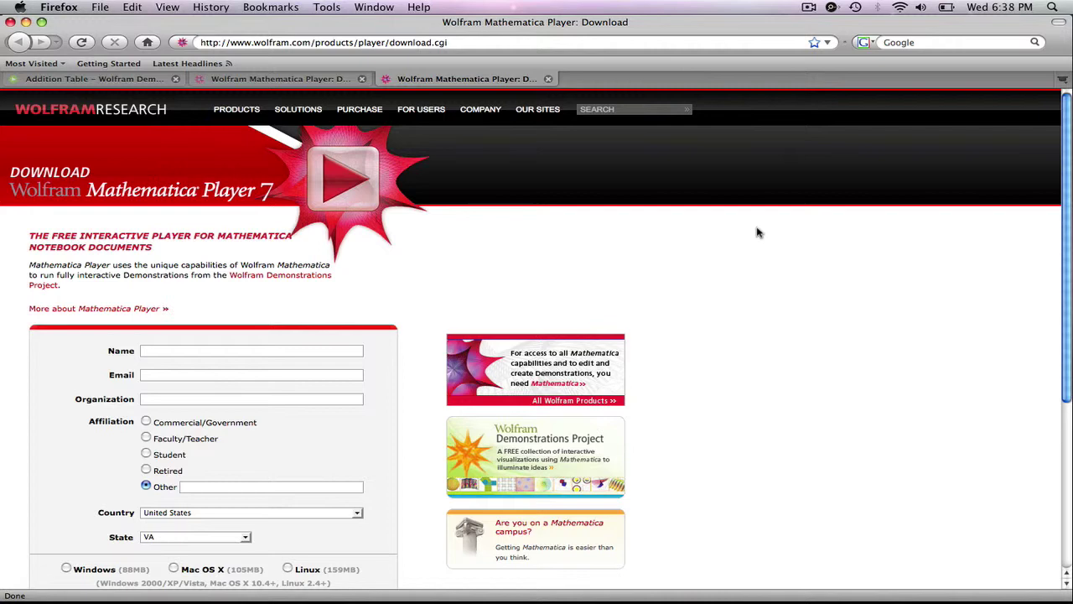
- Scroll down the Mathematica Player 7 page and start the download with DOWNLOAD NOW
scroll(751, 277, down, 5)
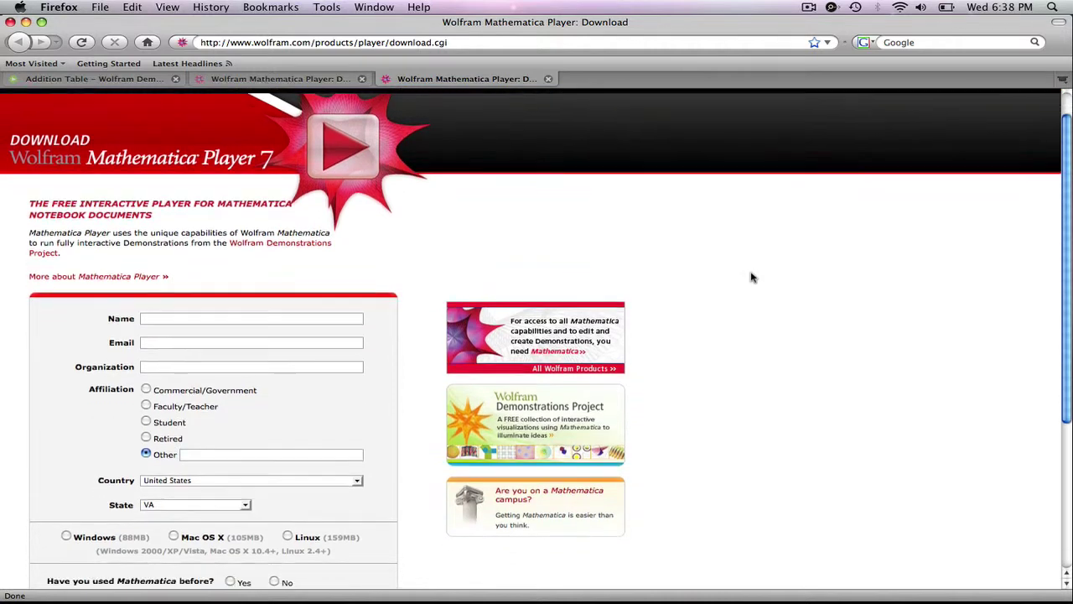
scroll(751, 277, down, 1)
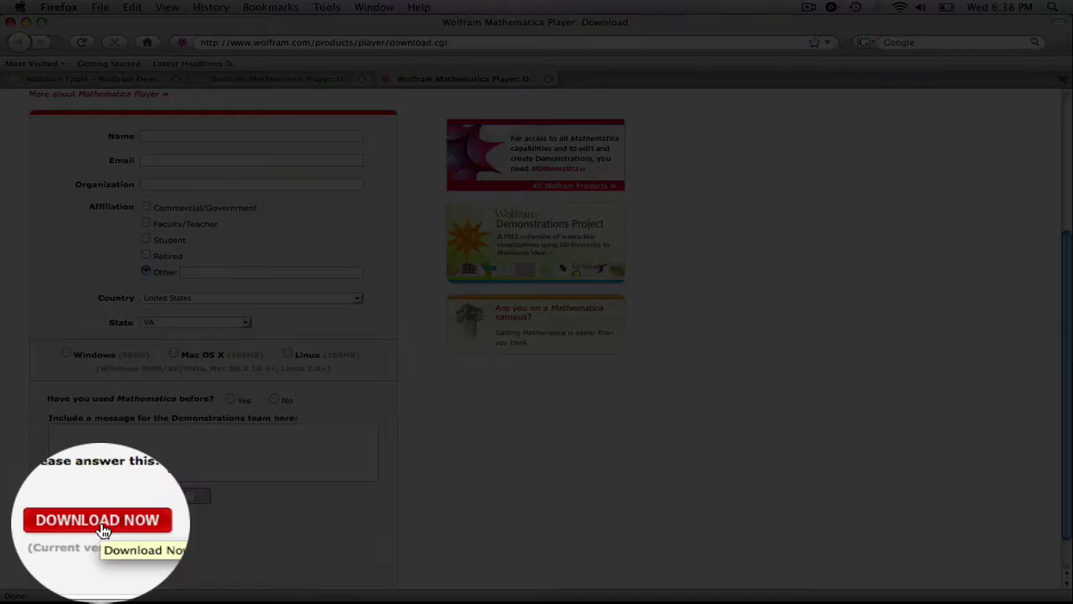
click(101, 527)
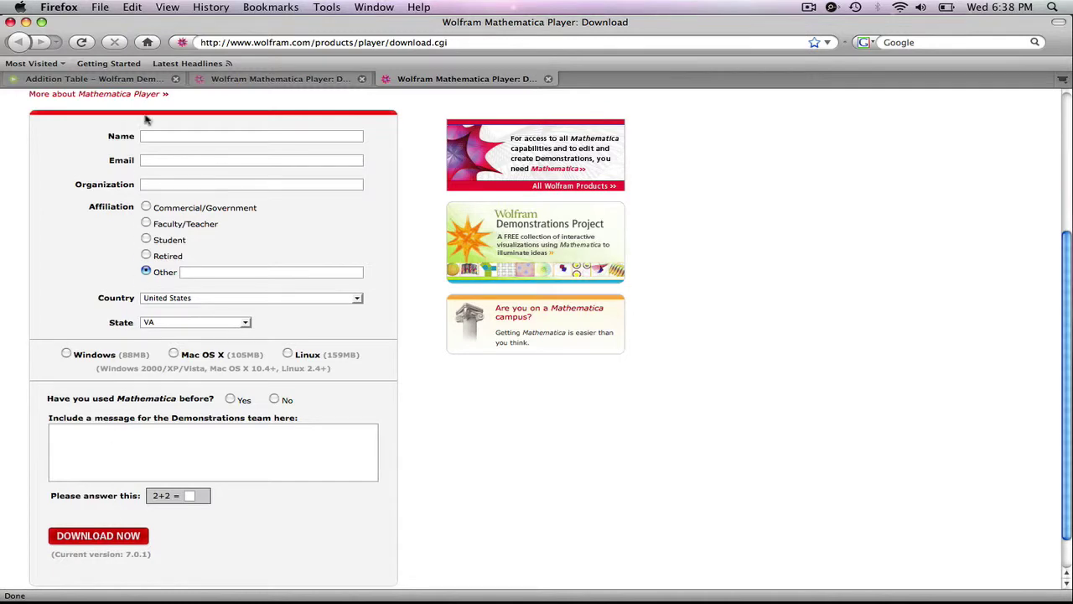
- Save the live version AdditionTable.nbp from the Addition Table page, then minimize Firefox
click(115, 78)
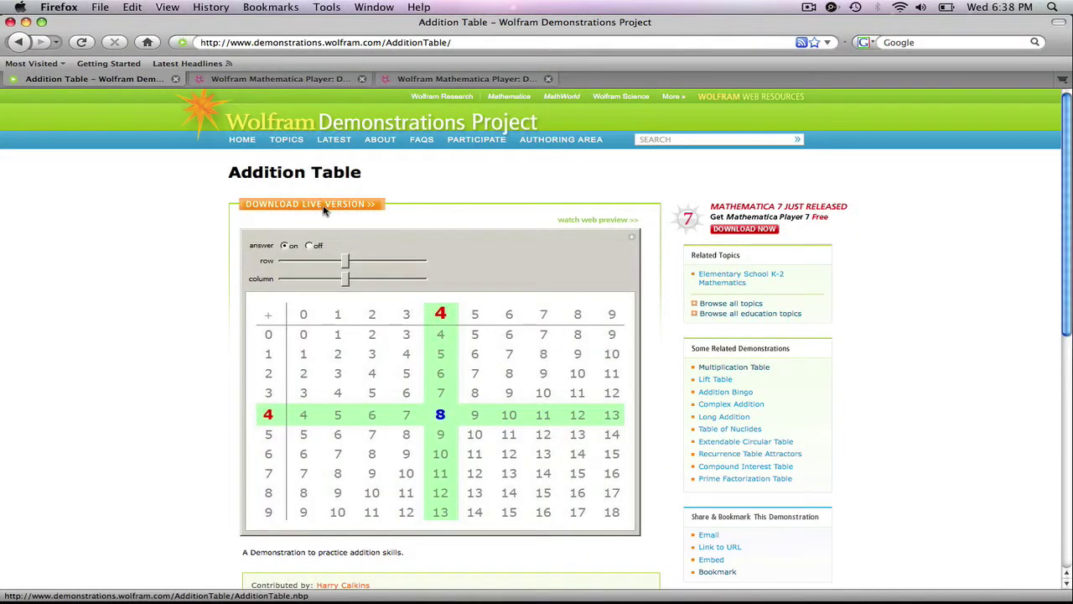
click(325, 210)
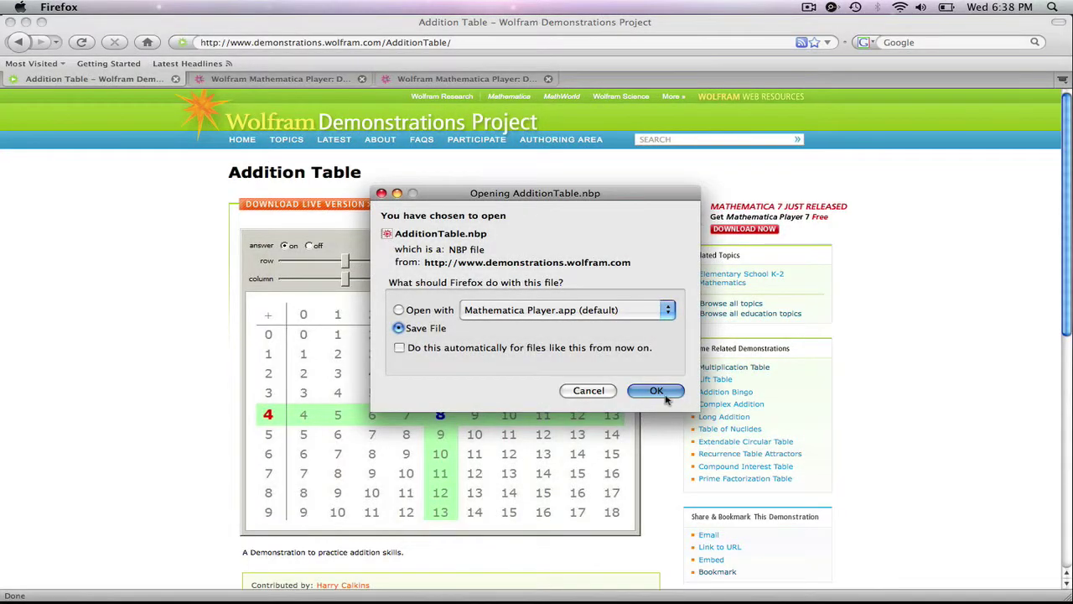
click(664, 396)
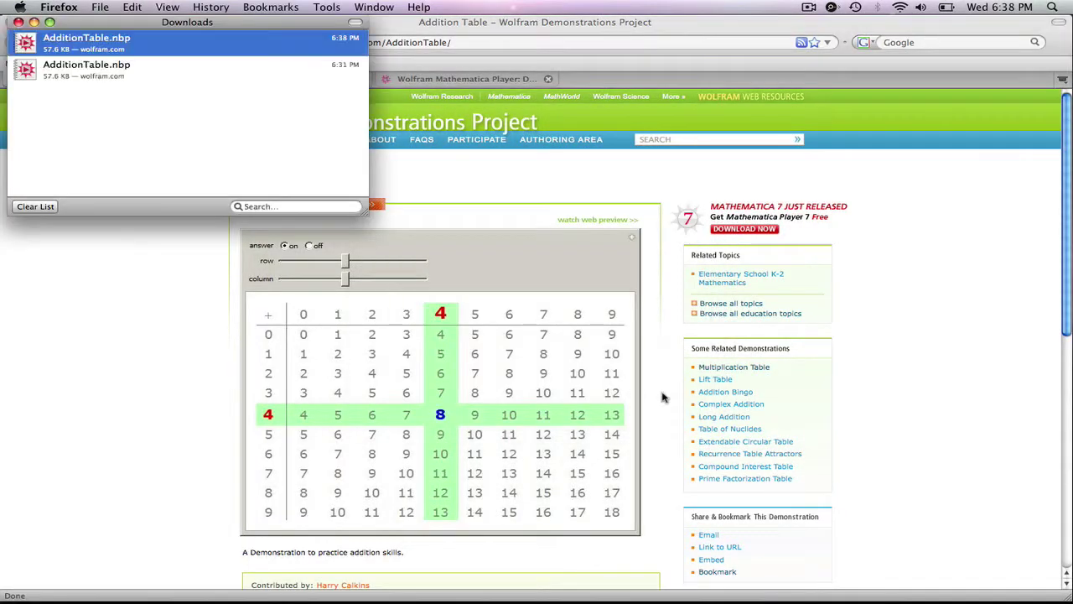
click(19, 22)
click(34, 23)
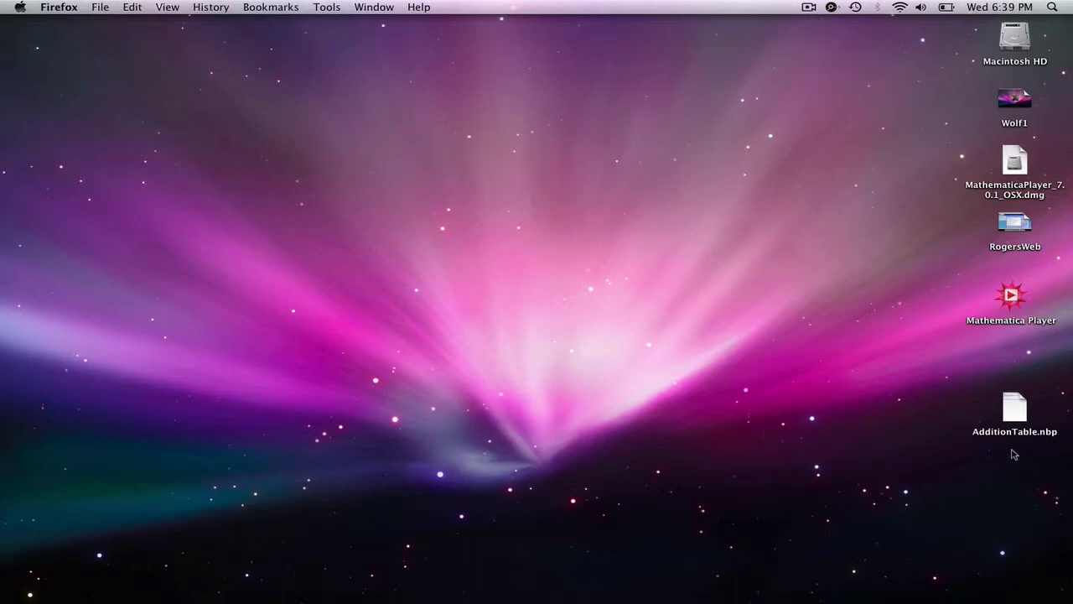
- Run AdditionTable.nbp in Mathematica Player, toggle the answer off and on, and highlight 8 + 3 = 11
double_click(1027, 411)
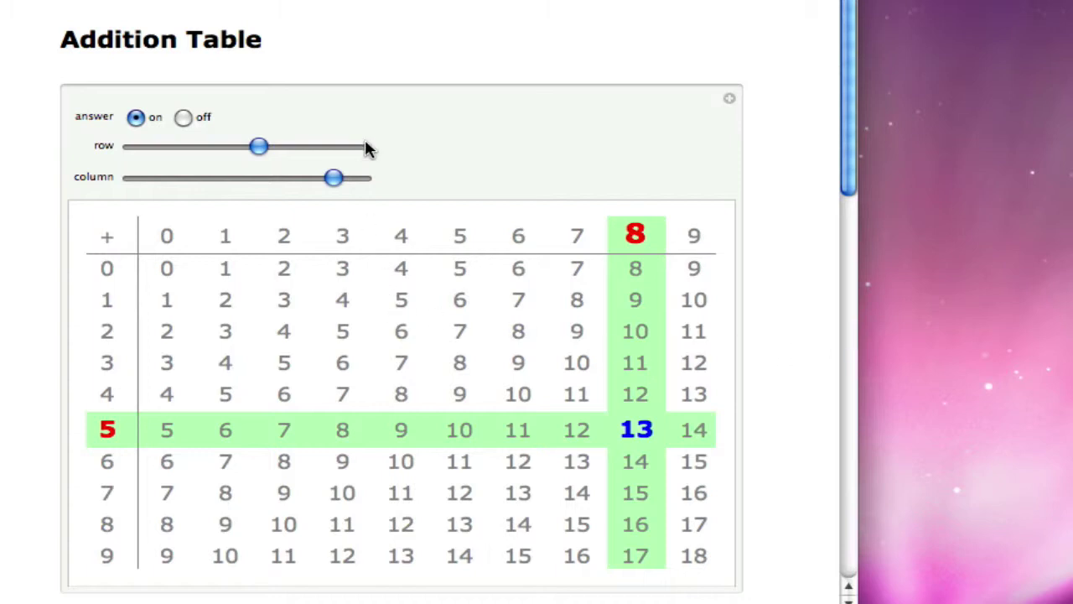
click(184, 118)
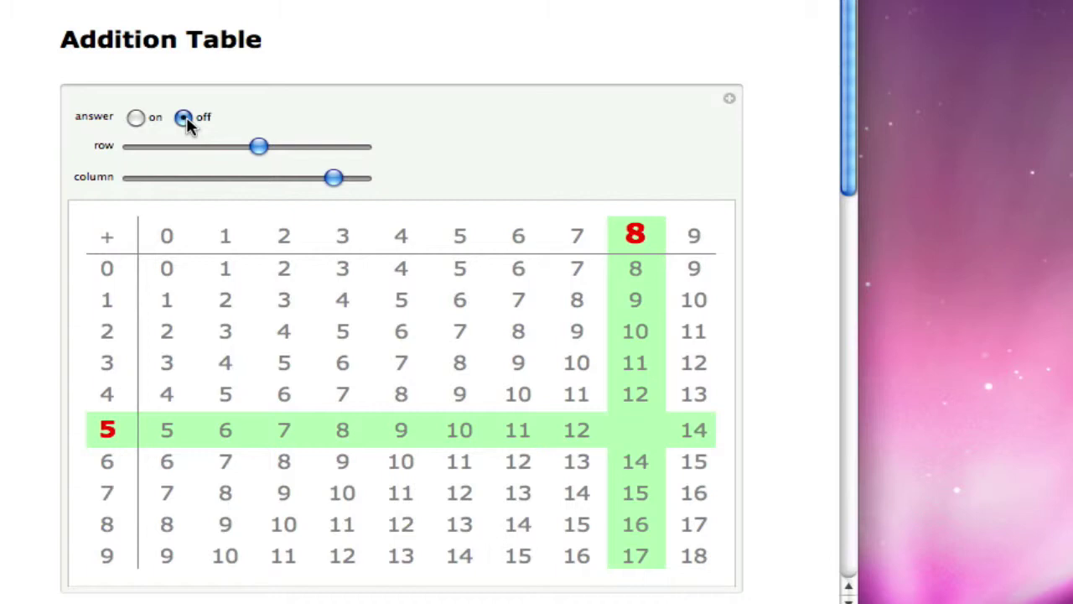
click(137, 118)
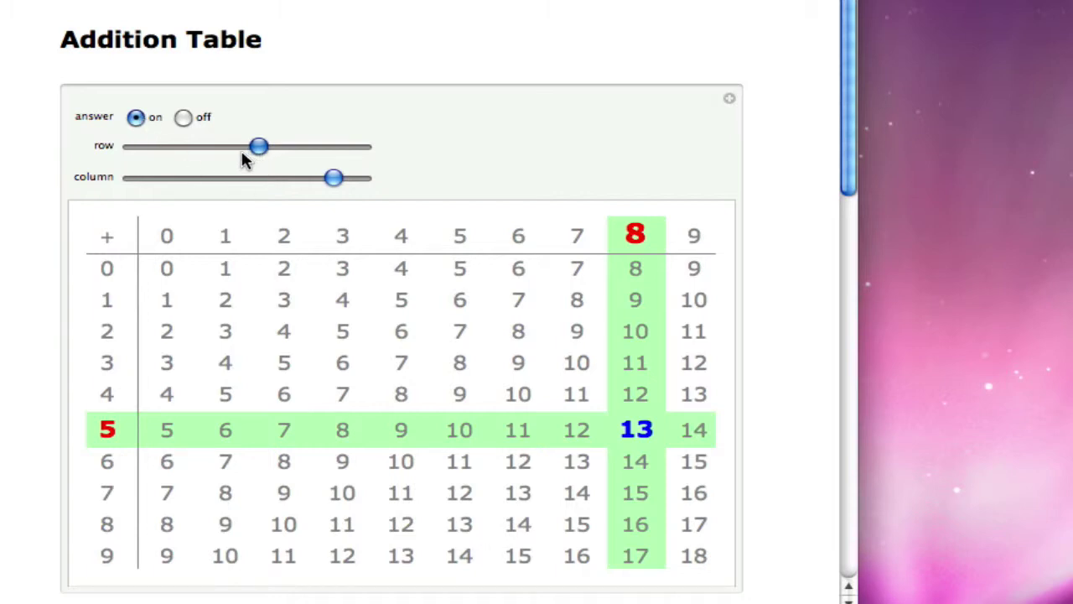
drag(243, 155, 213, 190)
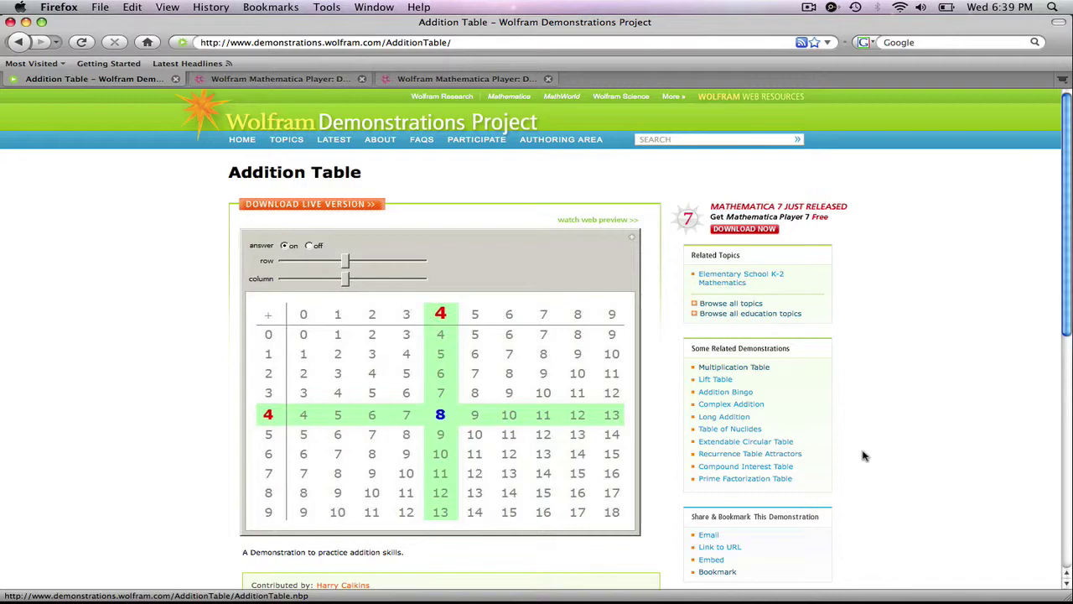
- Go from the home page through Mathematics to the High School Calculus and Analytic Geometry list, then scroll it
click(238, 140)
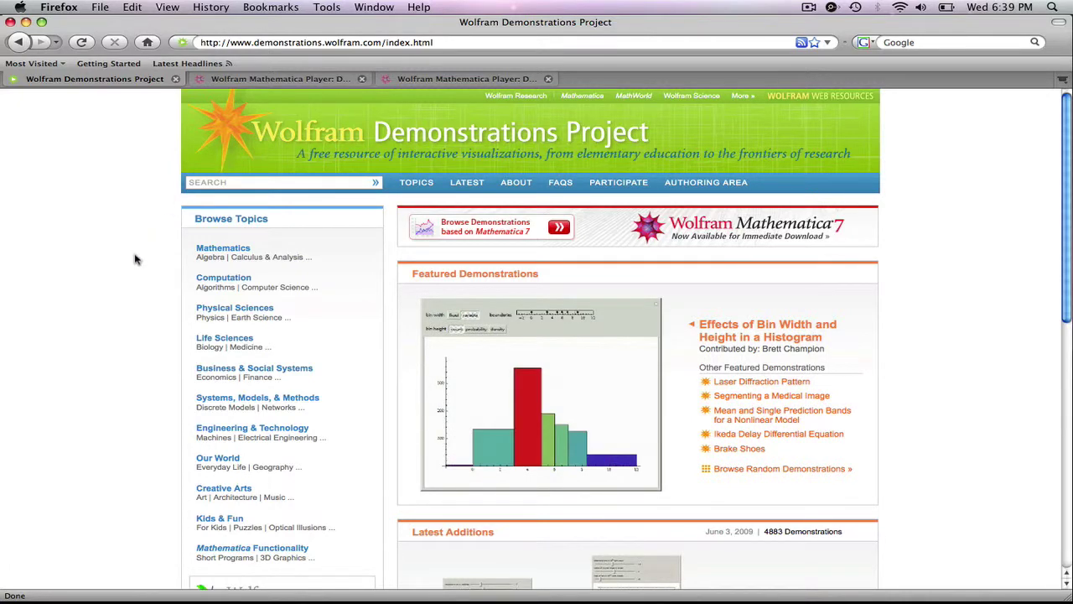
click(215, 249)
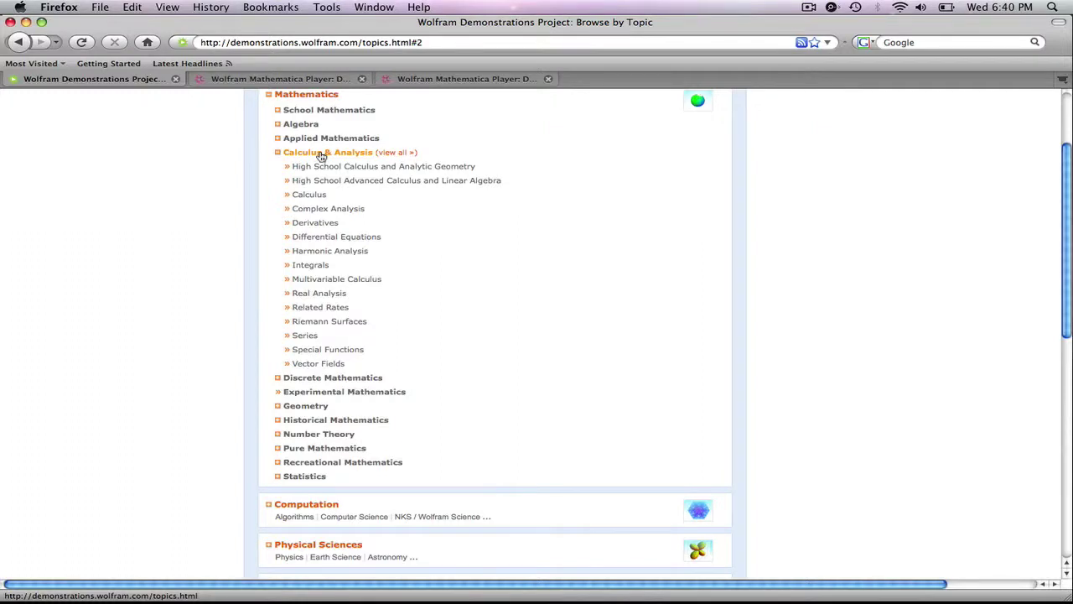
click(318, 168)
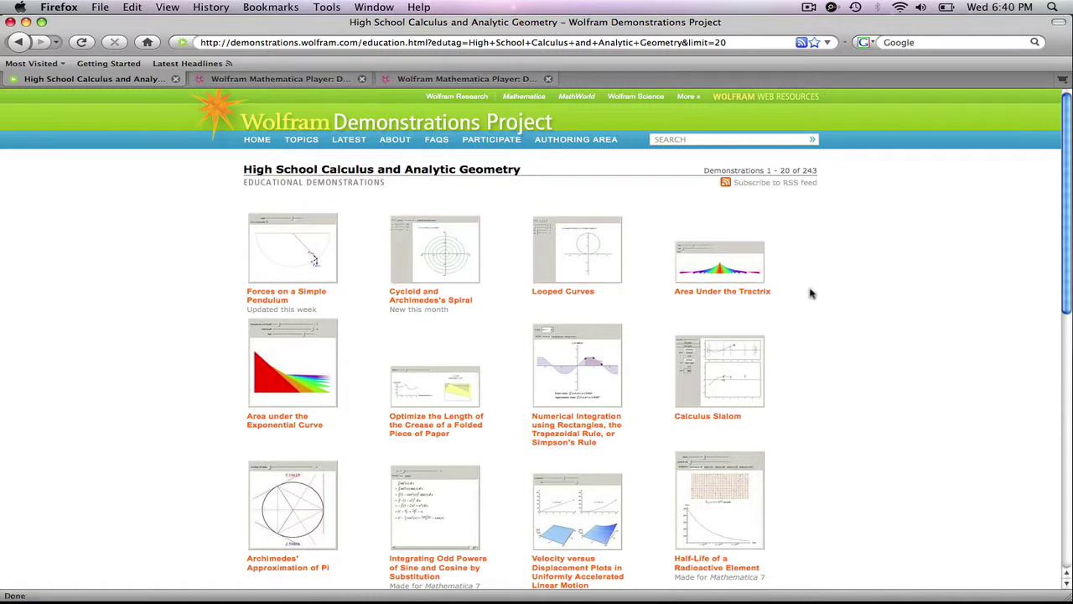
scroll(832, 303, down, 9)
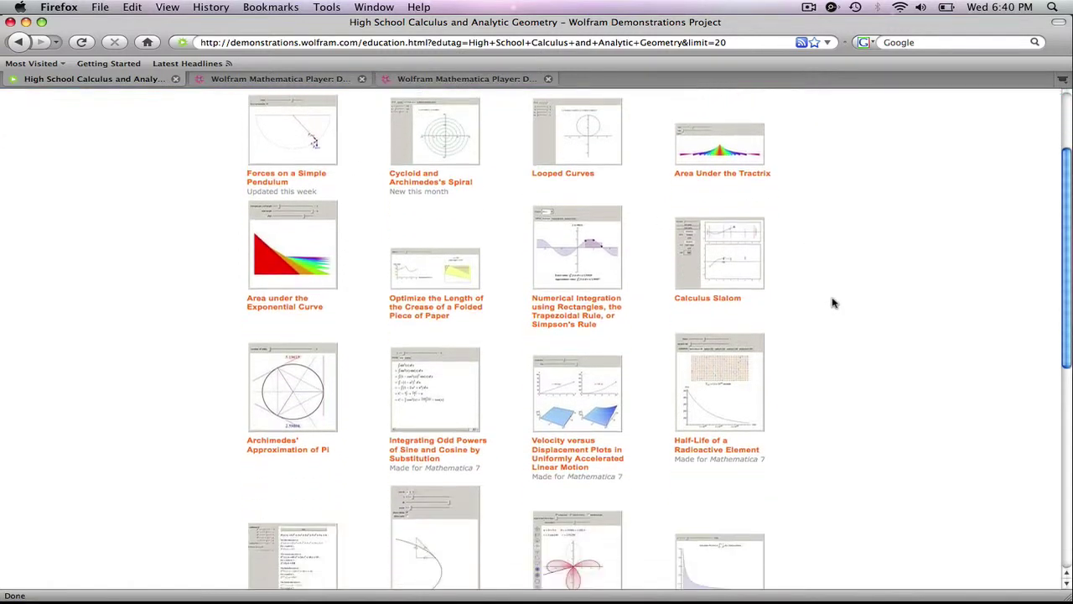
scroll(833, 302, down, 3)
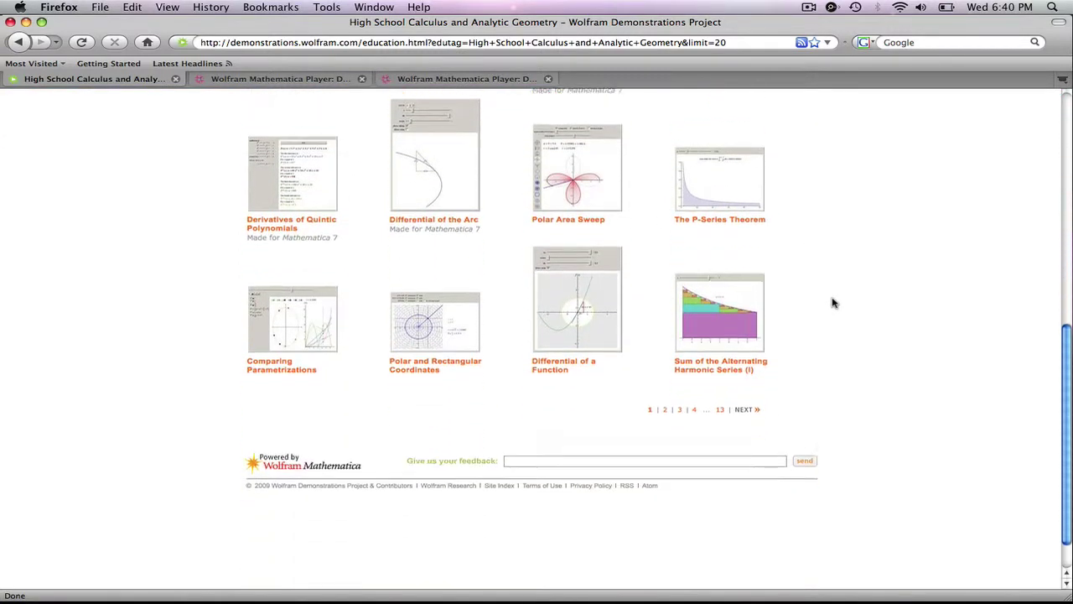